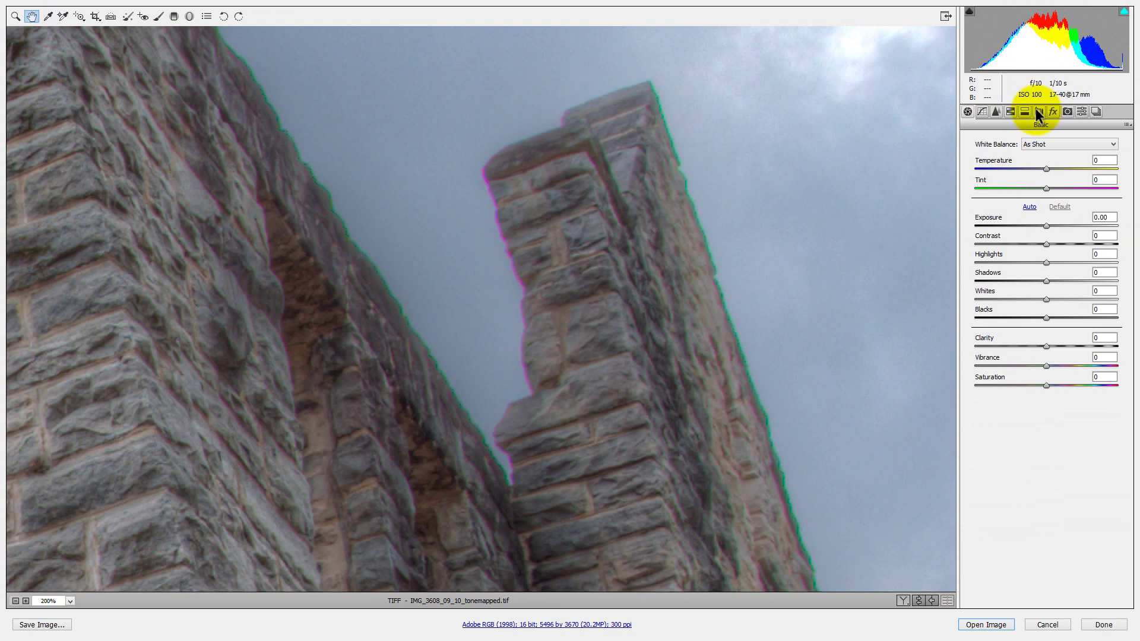
Open the Lens Corrections settings for the ruin photo zoomed to 200% on its edges.
{"action": "left_click", "coordinate": [1036, 111]}
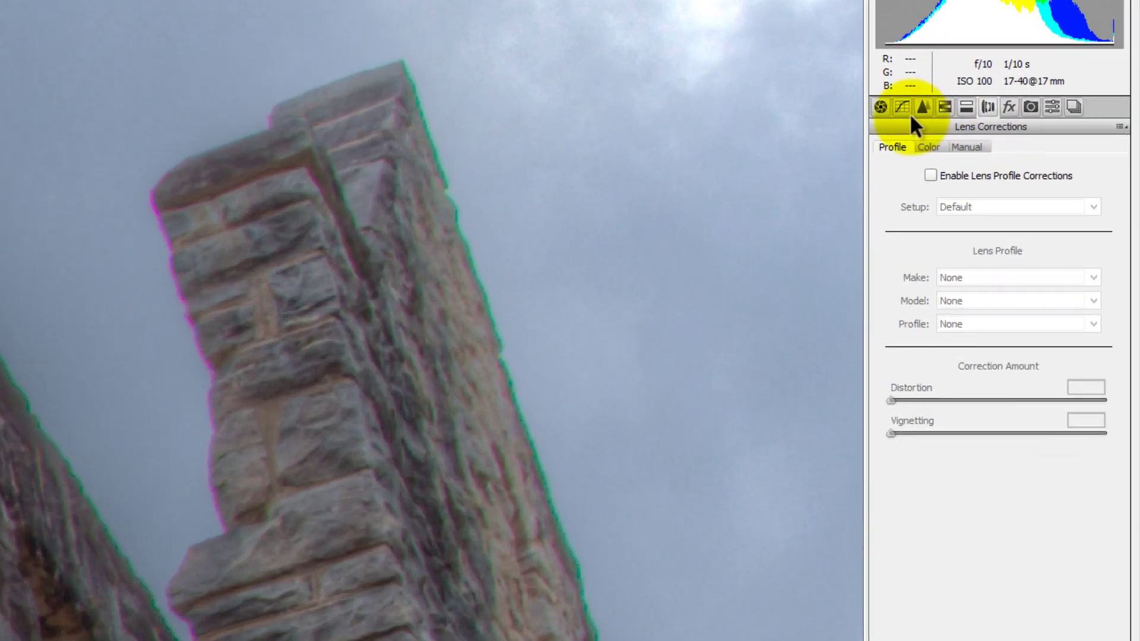
Enable Remove Chromatic Aberration on the Color sub-tab of Lens Corrections.
{"action": "left_click", "coordinate": [967, 111]}
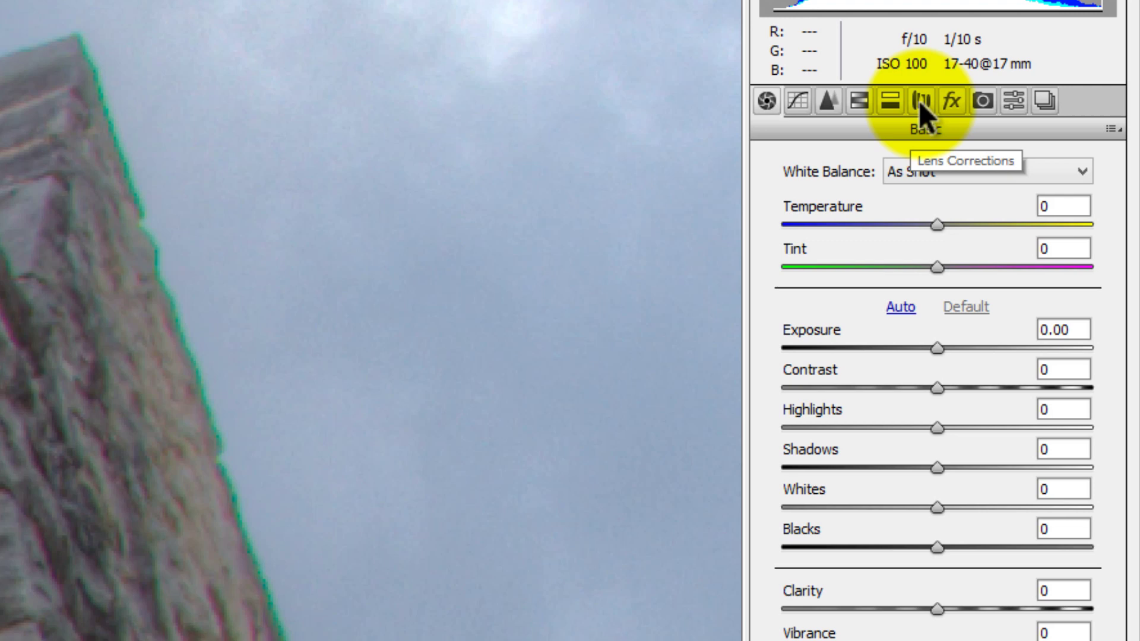
{"action": "left_click", "coordinate": [922, 101]}
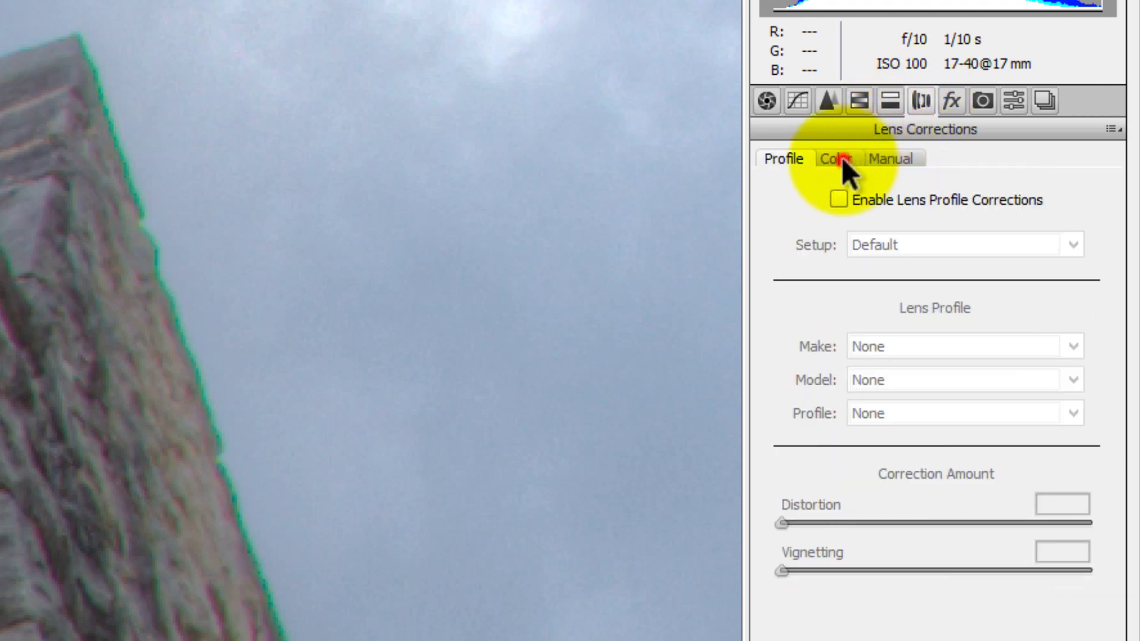
{"action": "left_click", "coordinate": [838, 159]}
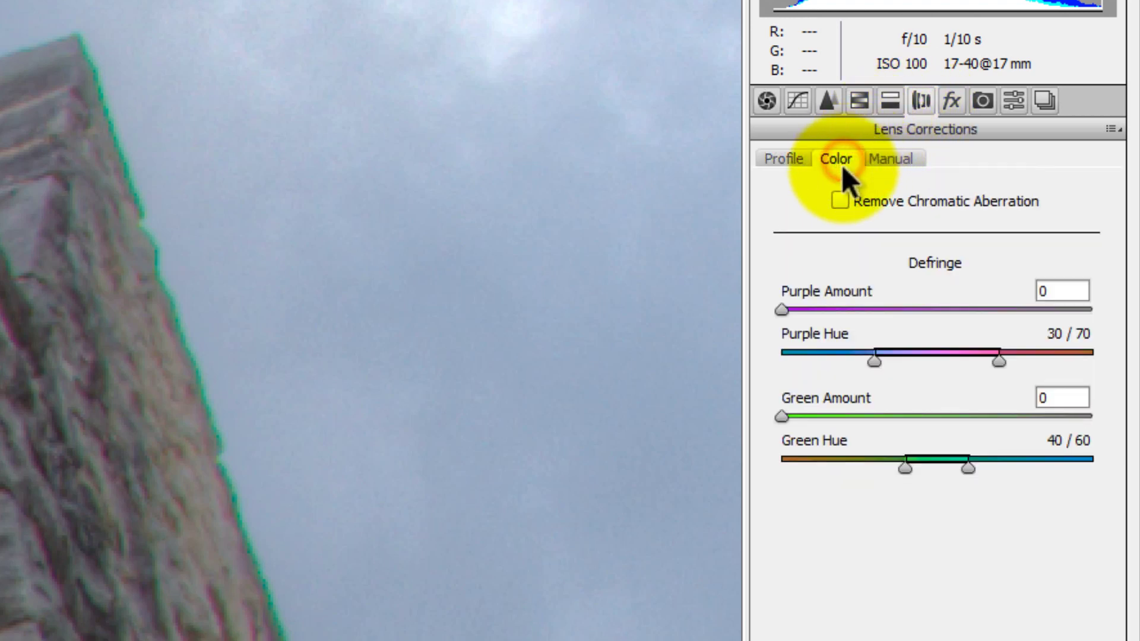
{"action": "left_click", "coordinate": [856, 195]}
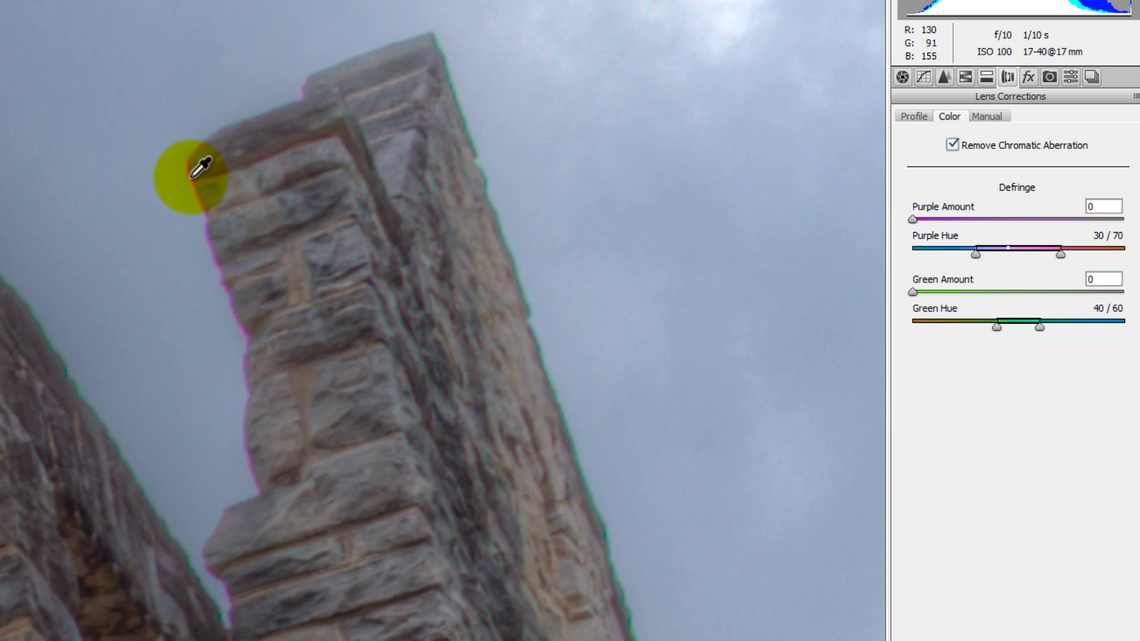
Ctrl-click the purple fringe to set Purple Amount 4 and Hue 31/59, dismissing too-neutral errors.
{"action": "key", "text": "ctrl"}
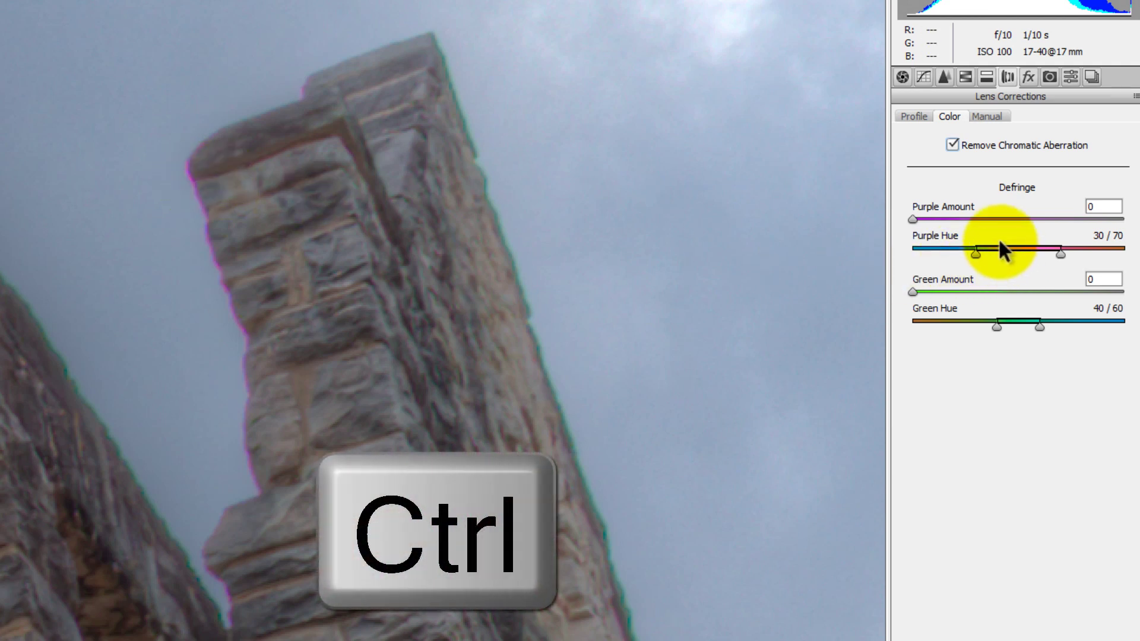
{"action": "left_click", "coordinate": [200, 170], "text": "ctrl"}
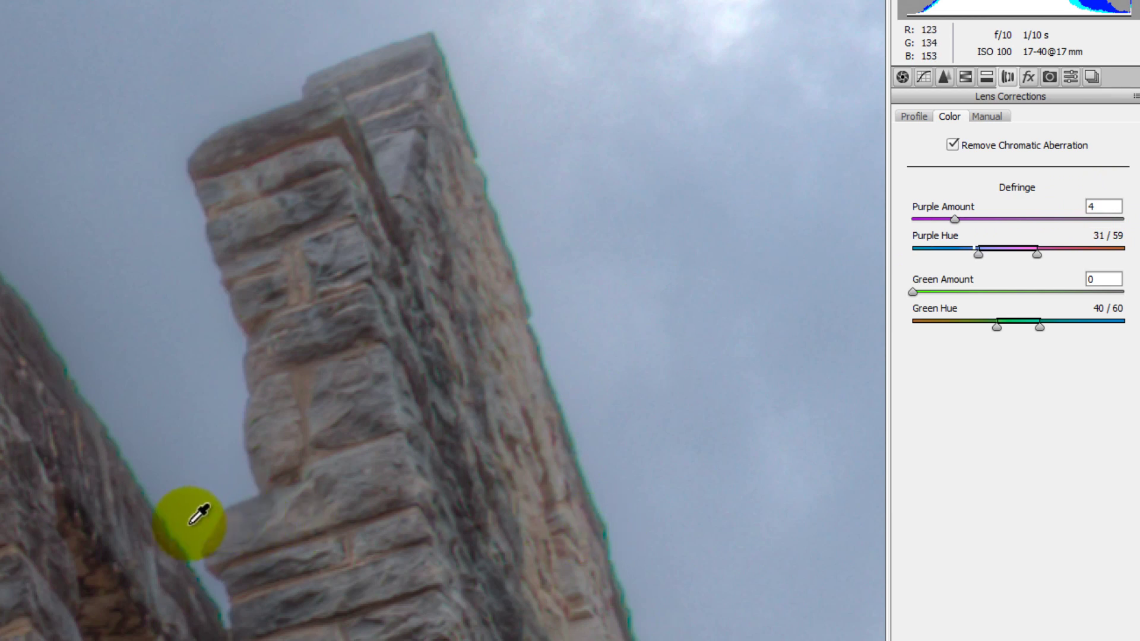
{"action": "left_click", "coordinate": [167, 527], "text": "ctrl"}
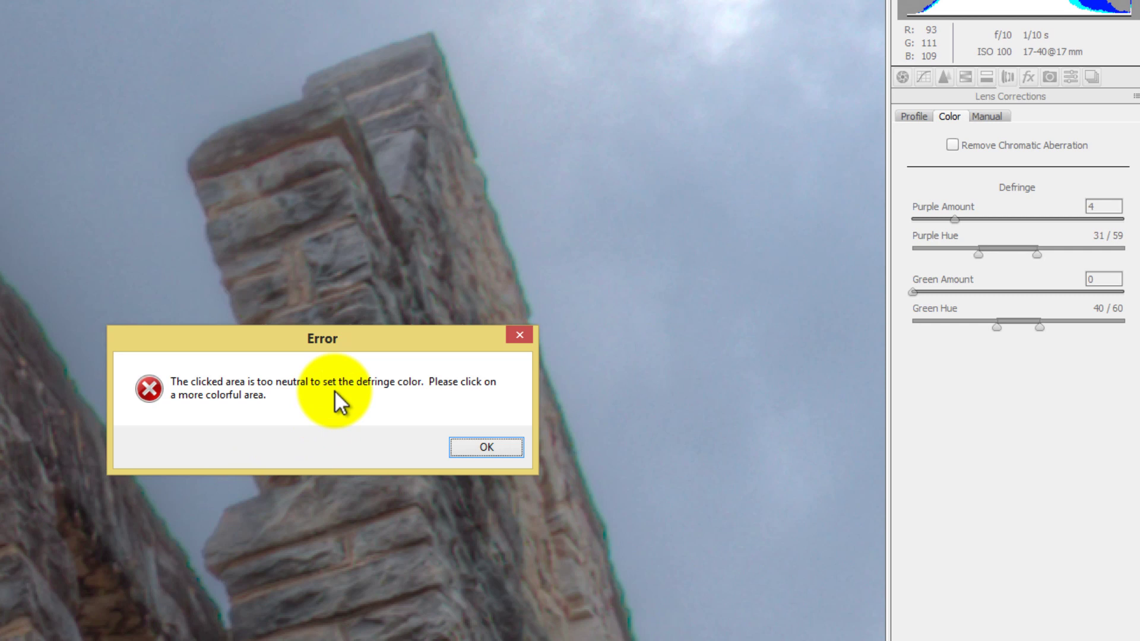
{"action": "left_click", "coordinate": [479, 447]}
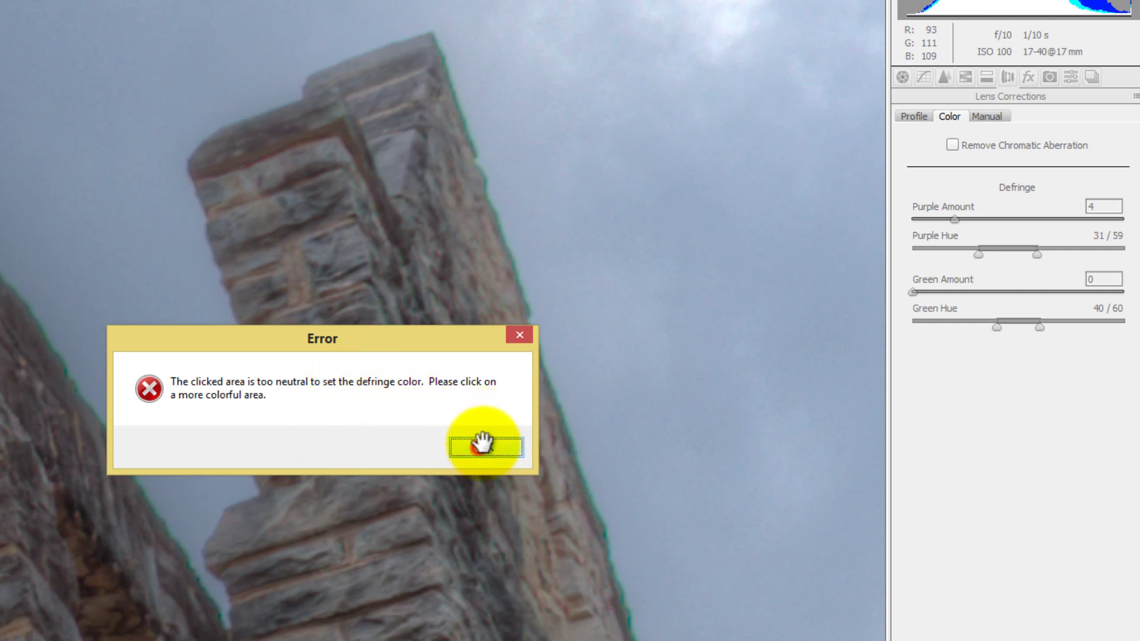
{"action": "left_click", "coordinate": [589, 490]}
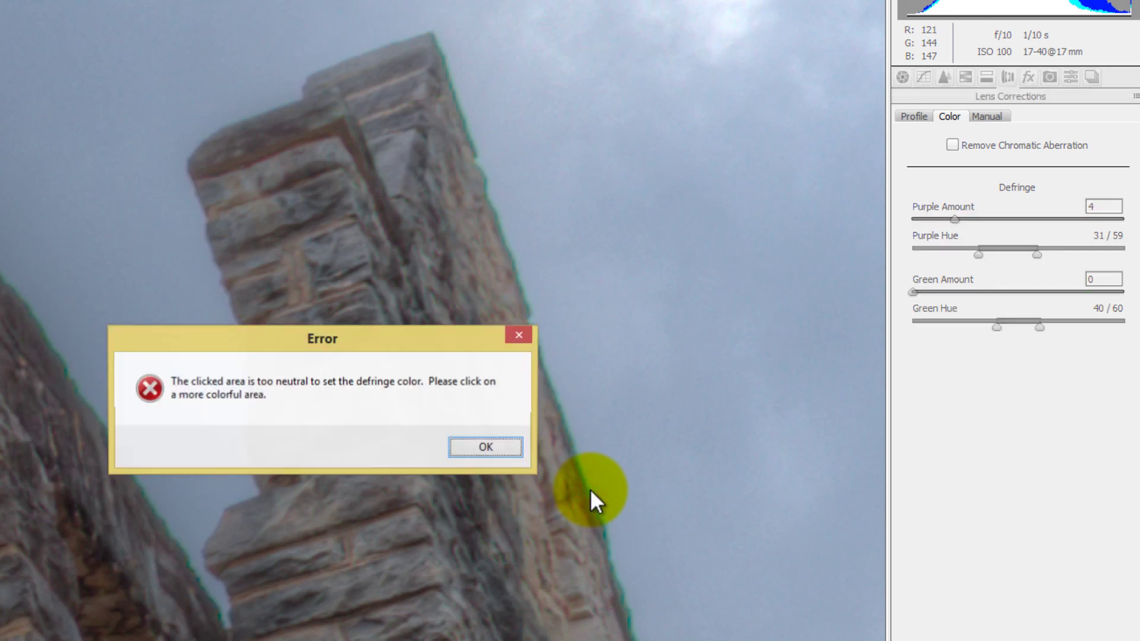
{"action": "left_click", "coordinate": [490, 448]}
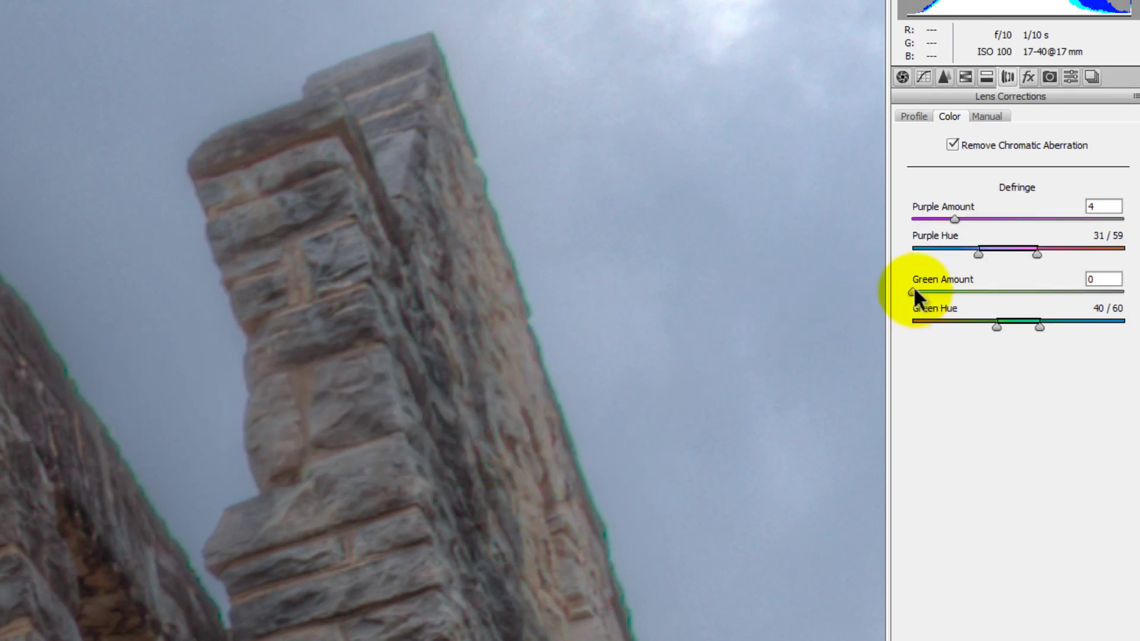
Set Green Amount to 4 and Green Hue to 50/85, then compare before and after.
{"action": "left_click_drag", "start_coordinate": [914, 291], "coordinate": [952, 291]}
{"action": "mouse_move", "coordinate": [1006, 322]}
{"action": "left_mouse_down"}
{"action": "mouse_move", "coordinate": [1077, 323]}
{"action": "mouse_move", "coordinate": [1060, 310]}
{"action": "mouse_move", "coordinate": [1017, 329]}
{"action": "left_mouse_up"}
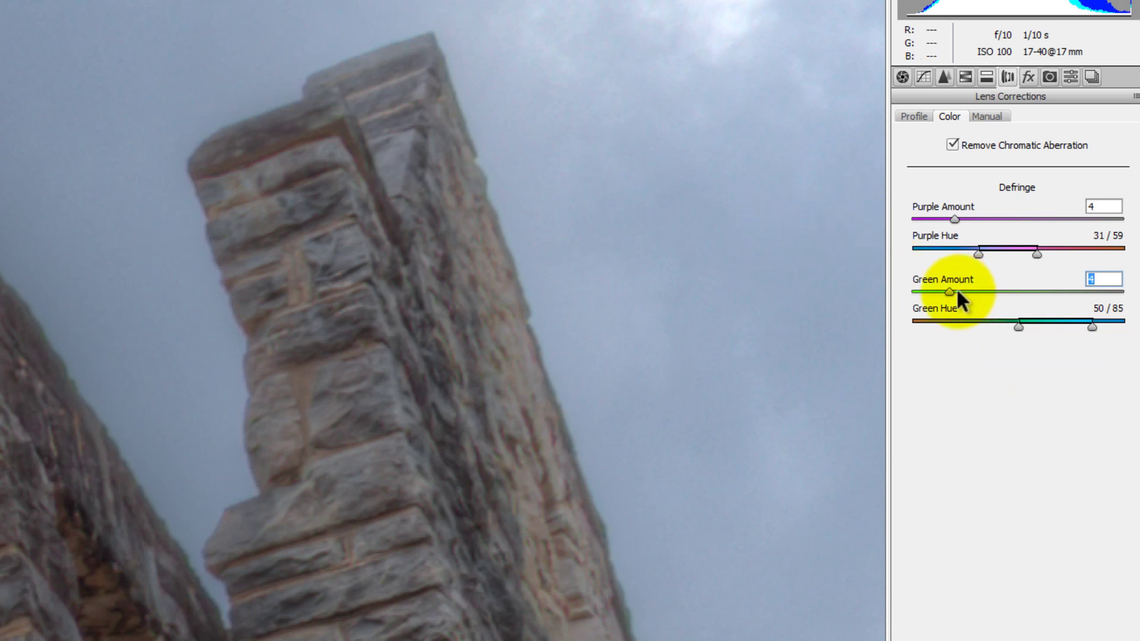
{"action": "left_click_drag", "start_coordinate": [955, 287], "coordinate": [951, 292]}
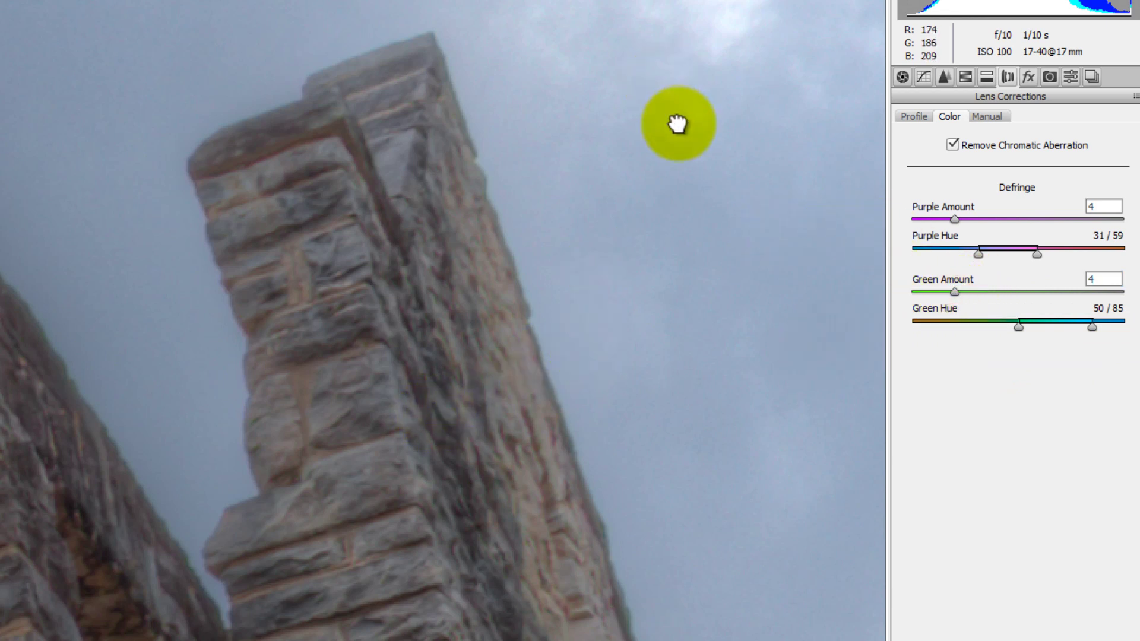
{"action": "key", "text": "ctrl+z"}
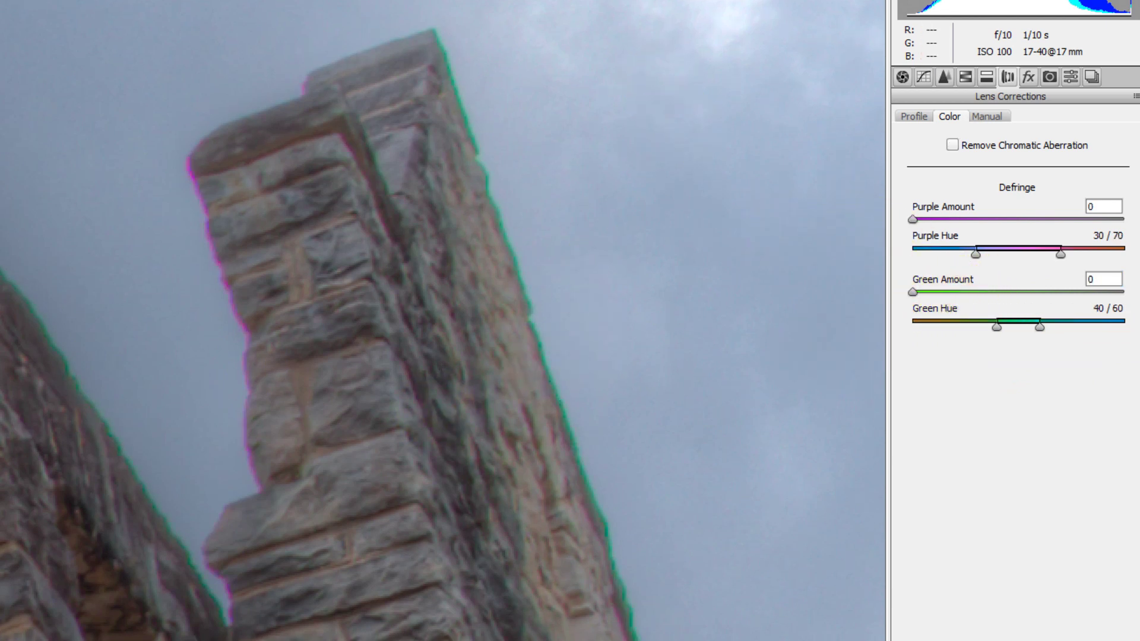
{"action": "key", "text": "ctrl+z"}
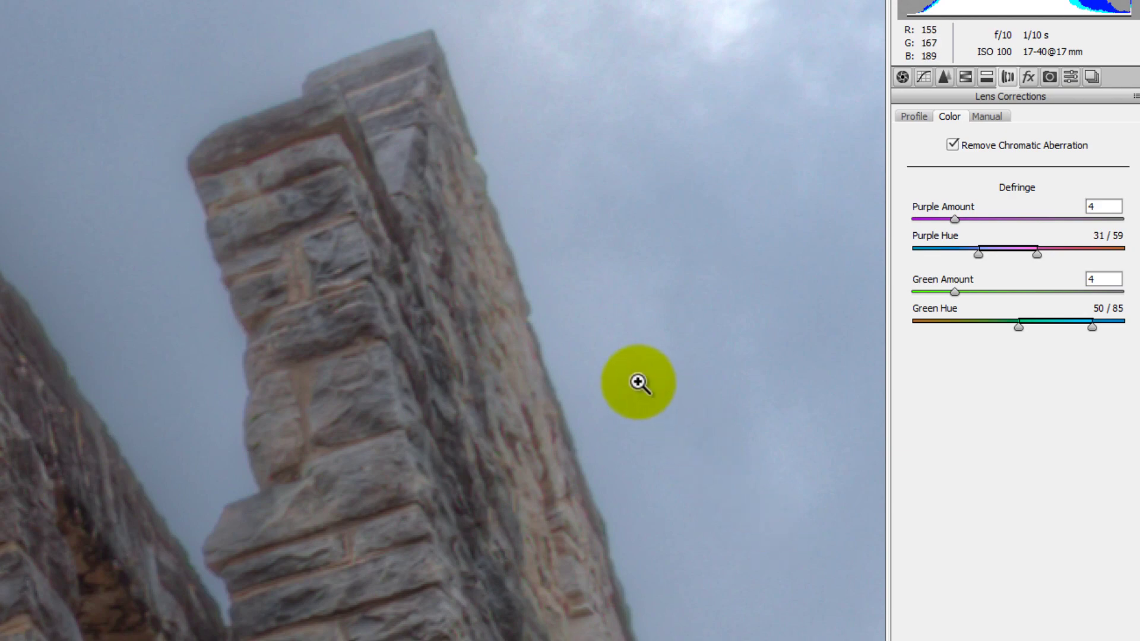
Fit the photo in view, then zoom to 200% on the left tower peak against the sky.
{"action": "right_click", "coordinate": [638, 383]}
{"action": "left_click", "coordinate": [698, 484]}
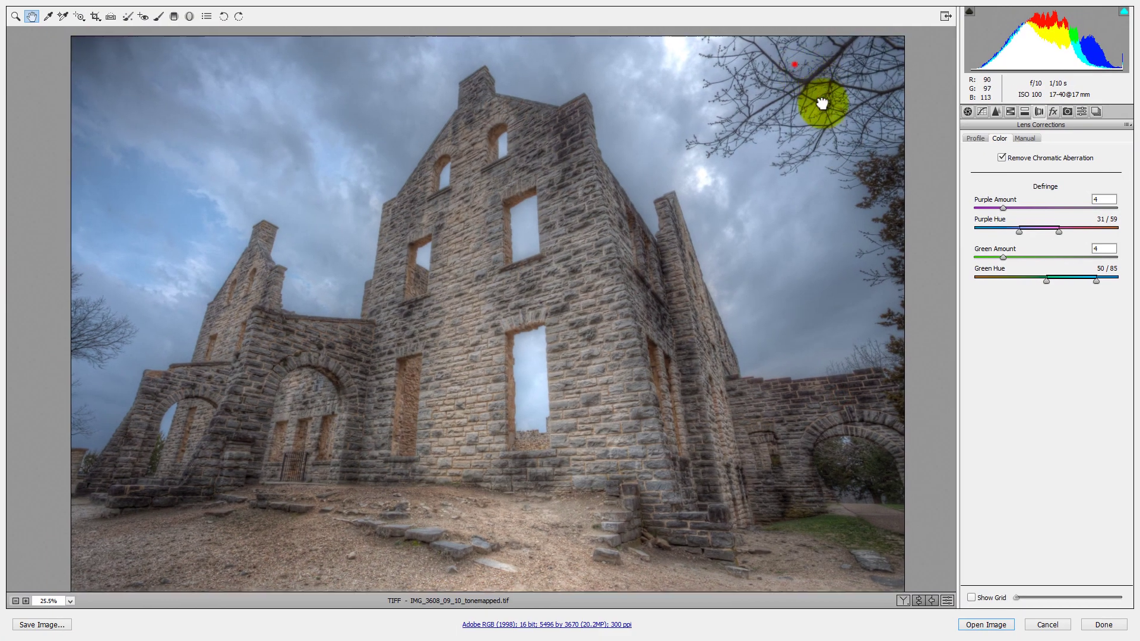
{"action": "scroll", "coordinate": [822, 104], "scroll_direction": "up", "scroll_amount": 3}
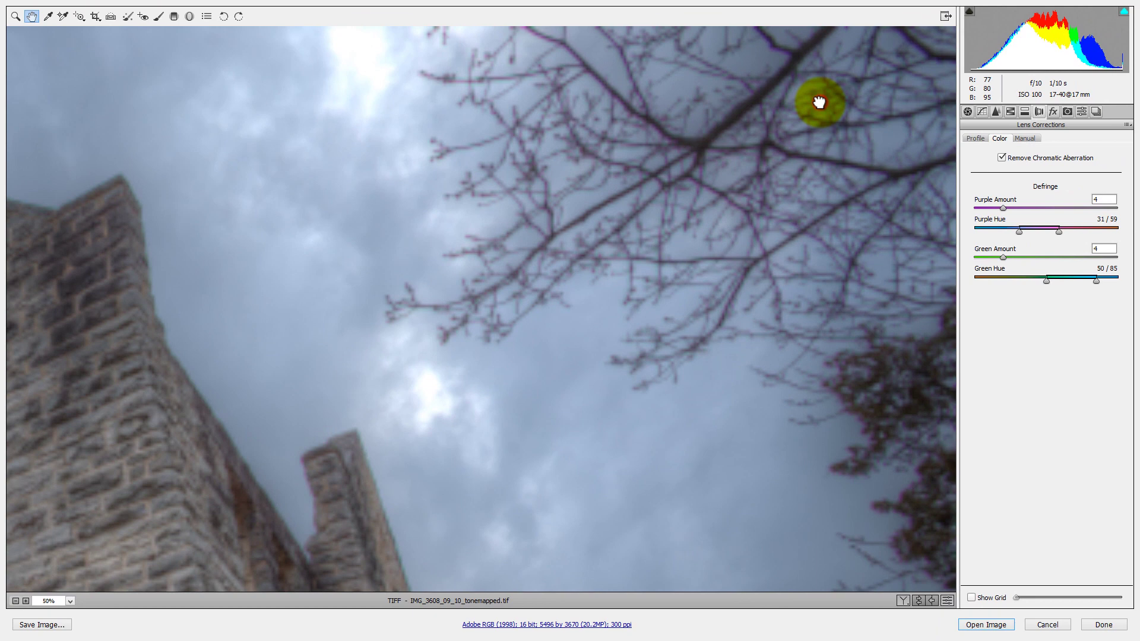
{"action": "scroll", "coordinate": [817, 102], "scroll_direction": "up", "scroll_amount": 2}
{"action": "scroll", "coordinate": [613, 230], "scroll_direction": "up", "scroll_amount": 2}
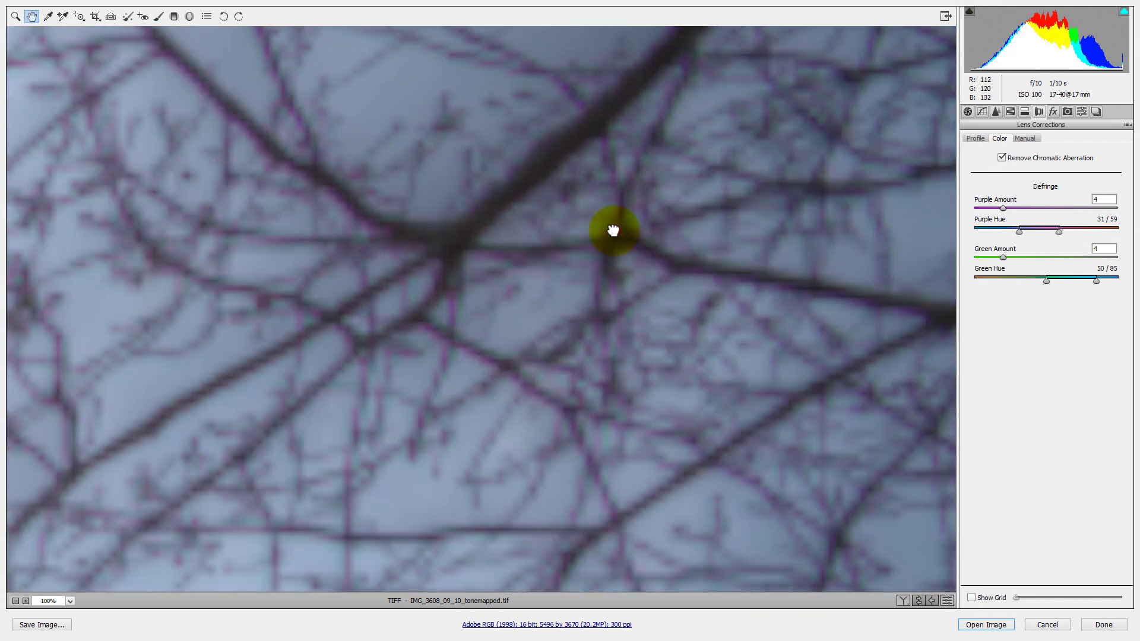
{"action": "scroll", "coordinate": [614, 230], "scroll_direction": "up", "scroll_amount": 1}
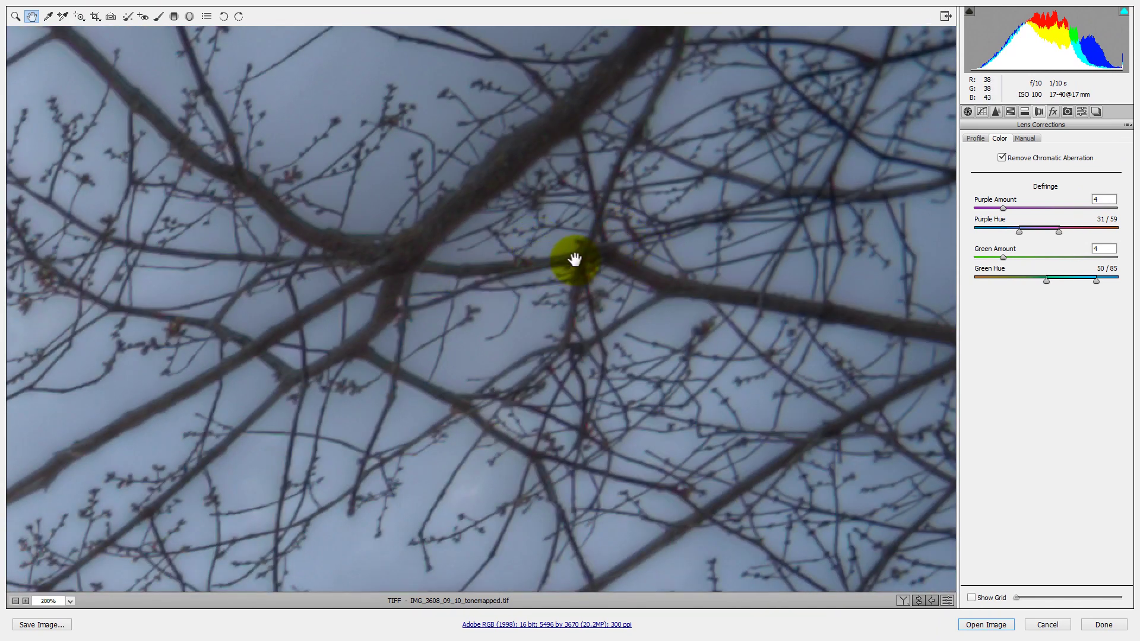
{"action": "right_click", "coordinate": [526, 237]}
{"action": "left_click", "coordinate": [572, 318]}
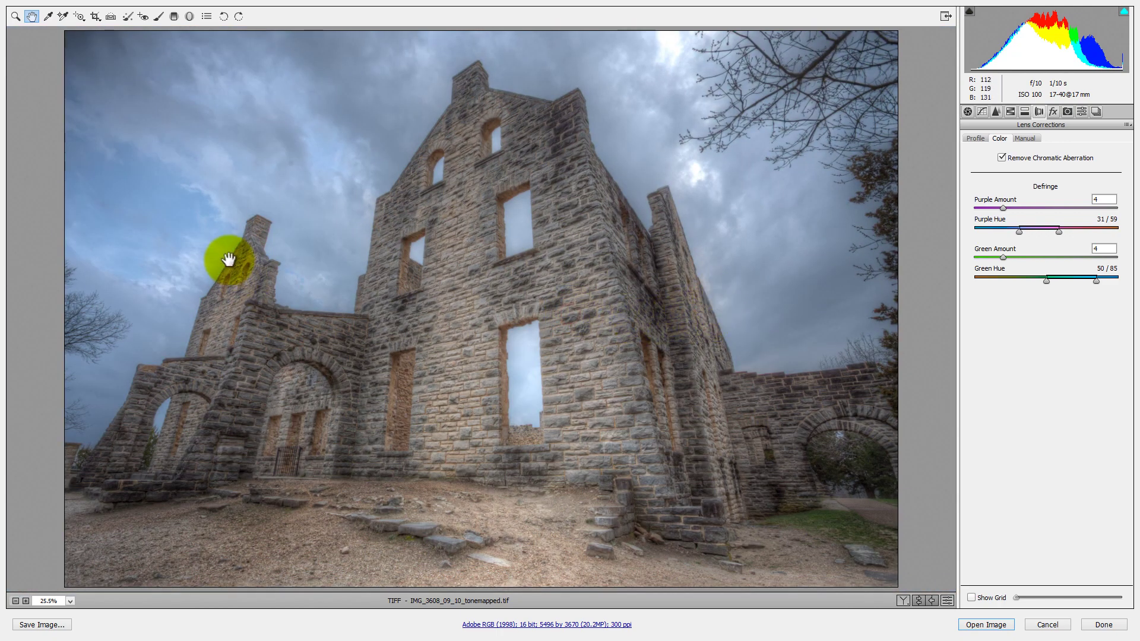
{"action": "left_click", "coordinate": [250, 226]}
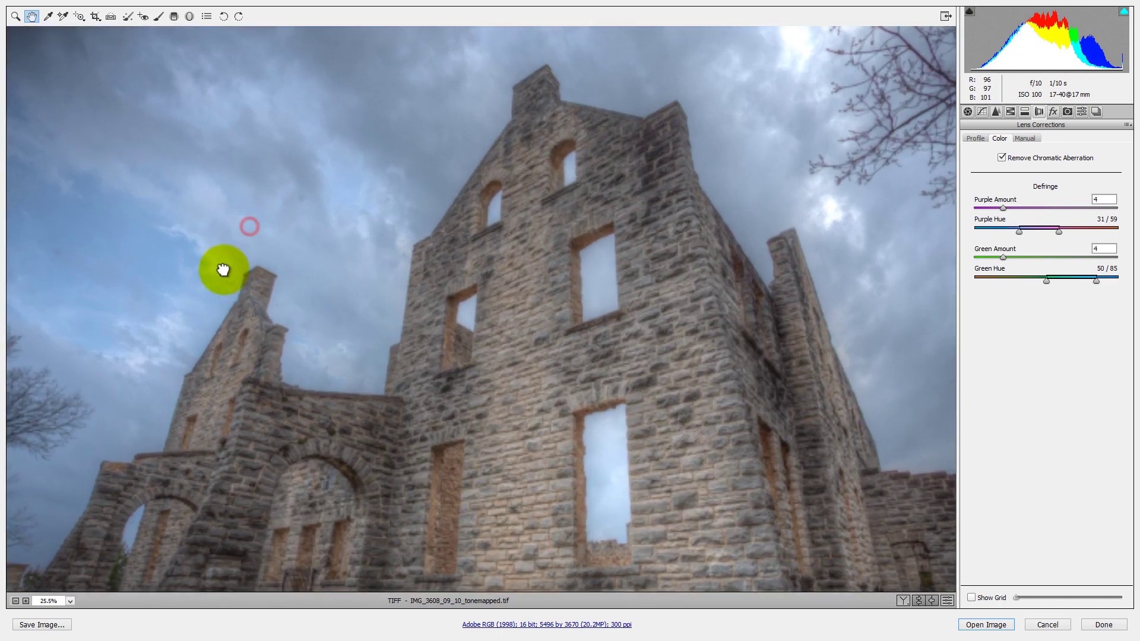
{"action": "left_click_drag", "start_coordinate": [222, 270], "coordinate": [419, 282]}
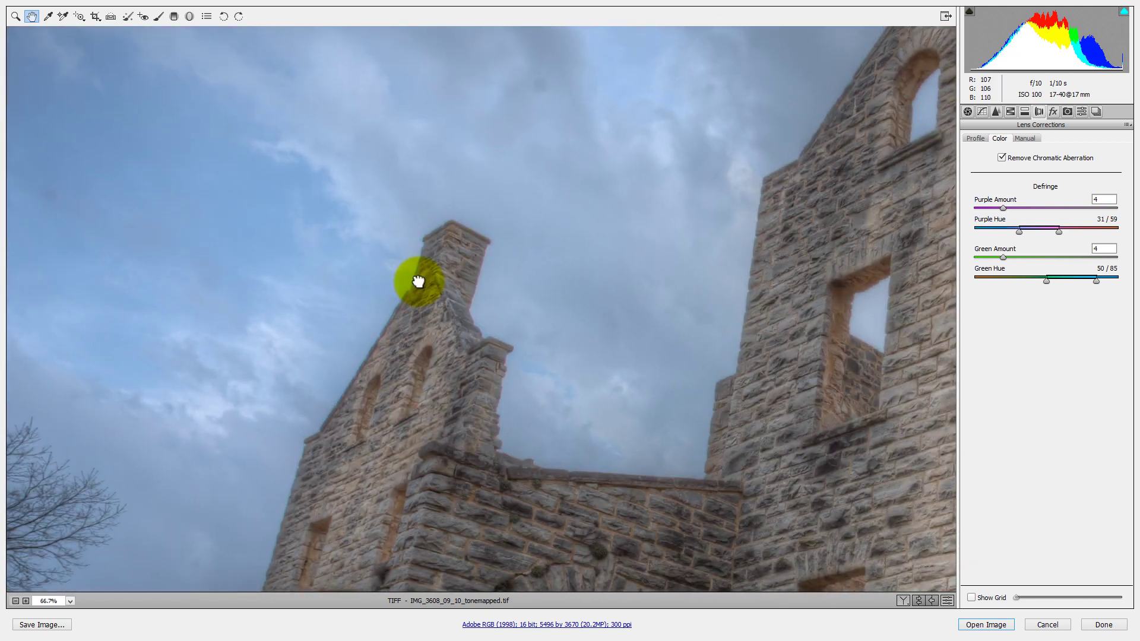
{"action": "left_click", "coordinate": [419, 282]}
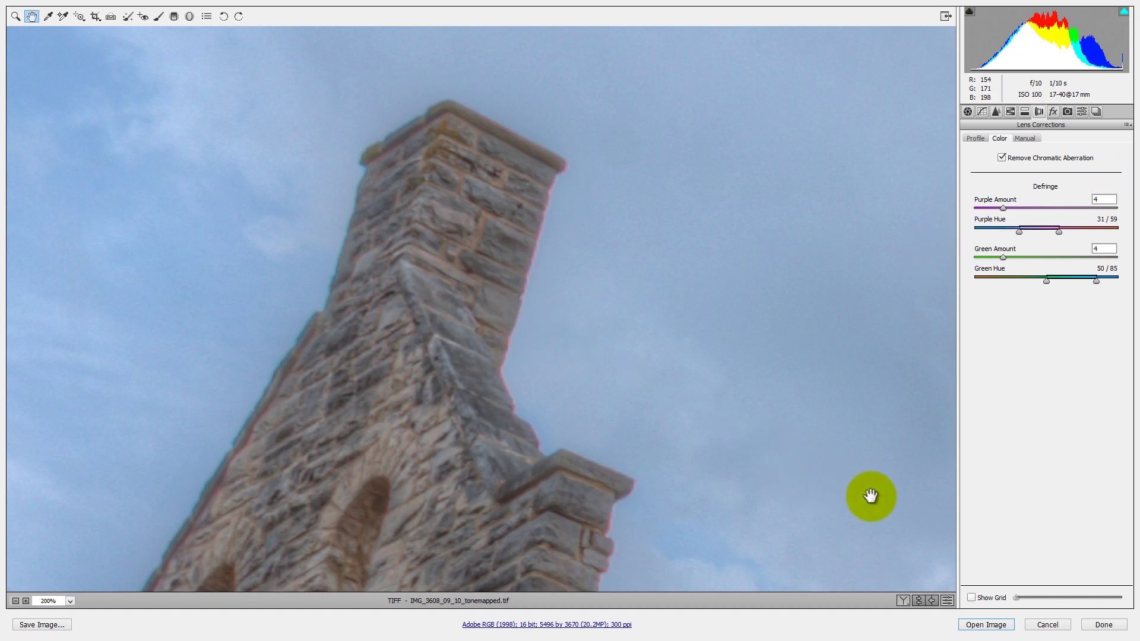
Send the corrected photo to Photoshop and reopen it in the Camera Raw Filter.
{"action": "left_click", "coordinate": [983, 625]}
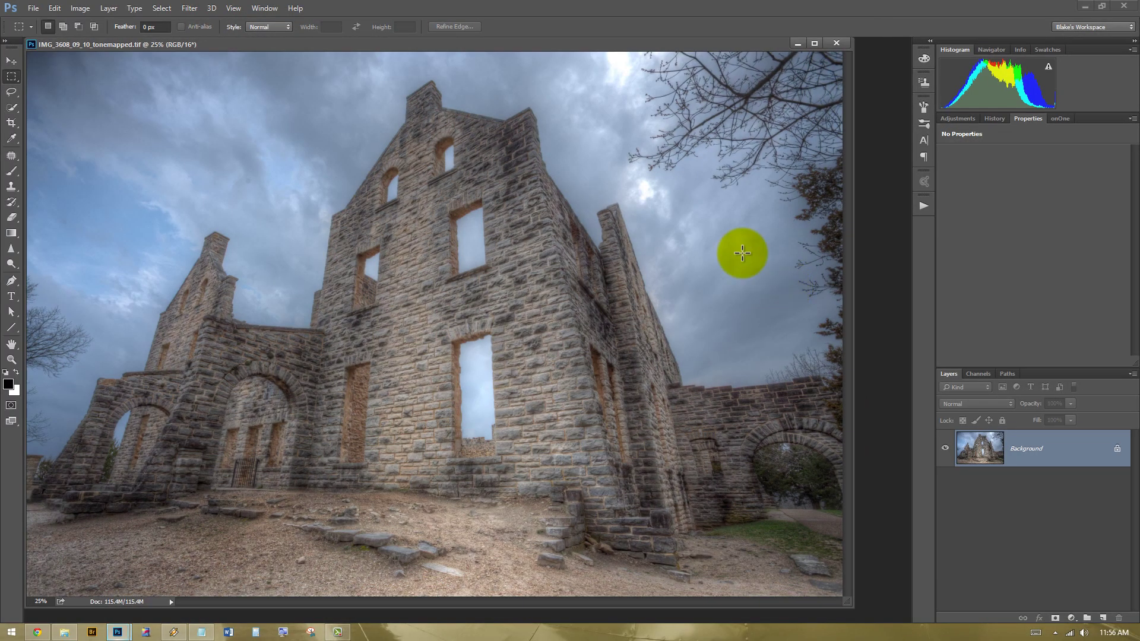
{"action": "left_click", "coordinate": [193, 7]}
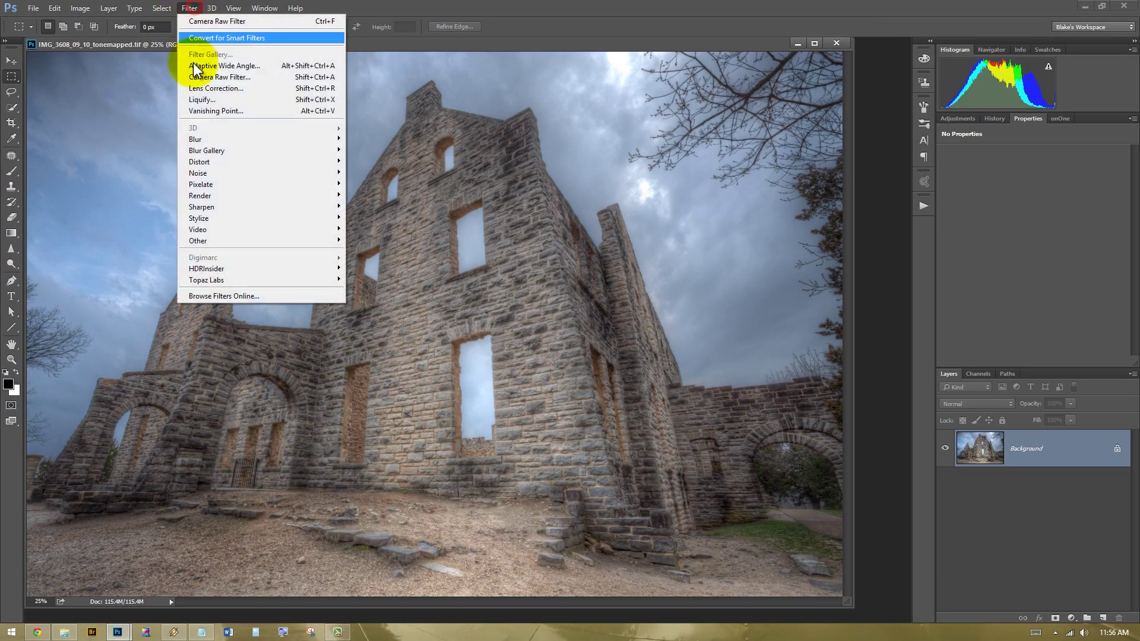
{"action": "left_click", "coordinate": [204, 77]}
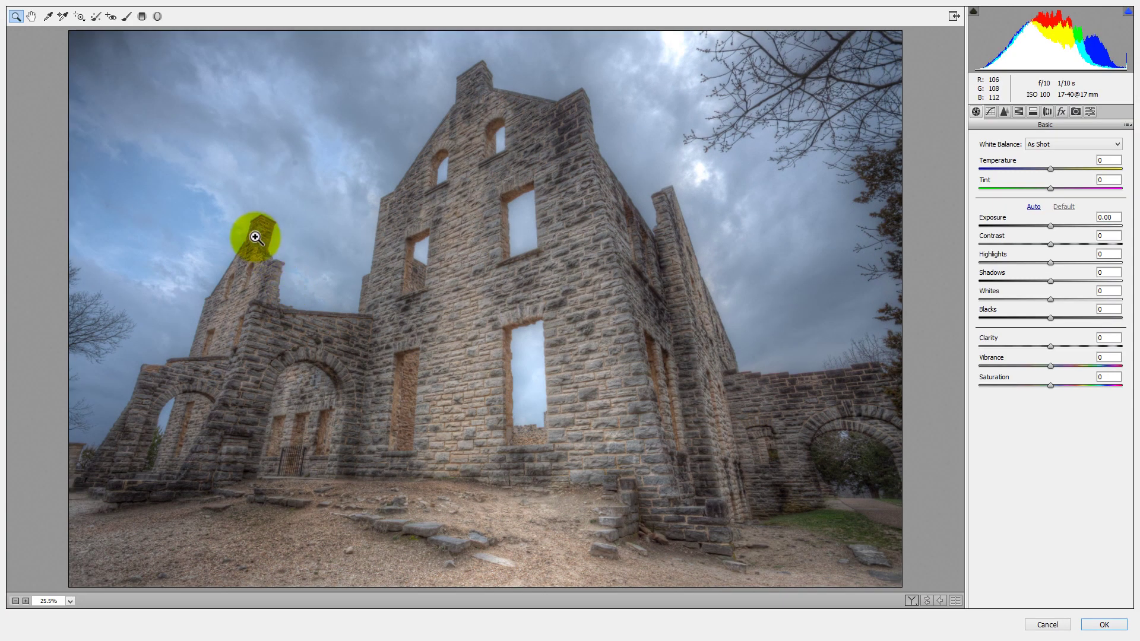
Zoom in on the tower top and turn on Remove Chromatic Aberration.
{"action": "left_click", "coordinate": [257, 239]}
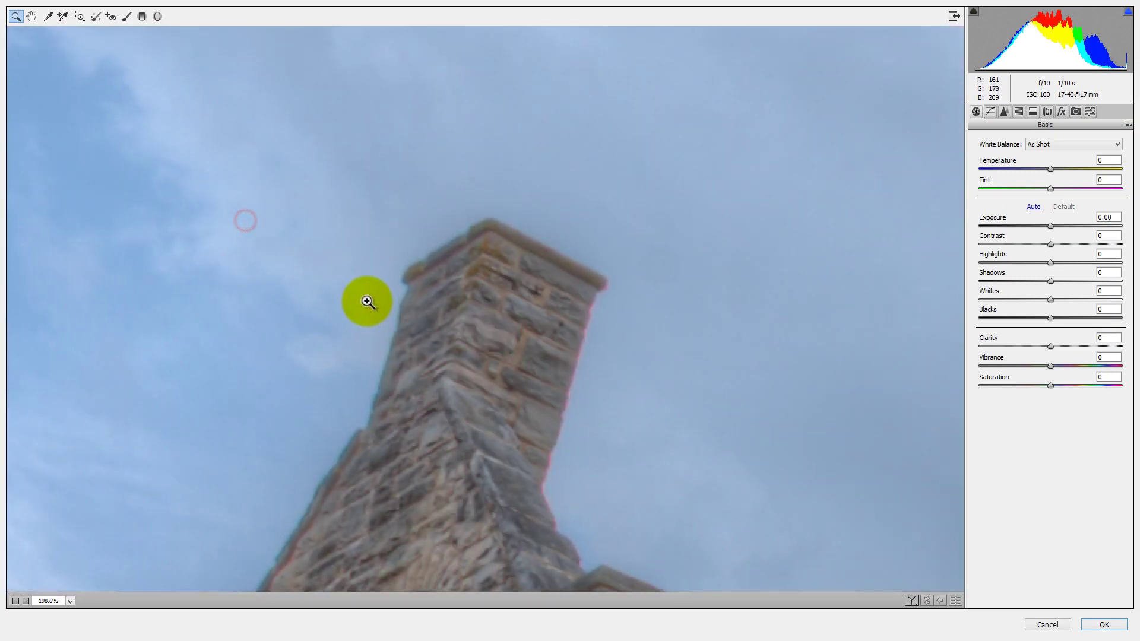
{"action": "left_click", "coordinate": [1046, 112]}
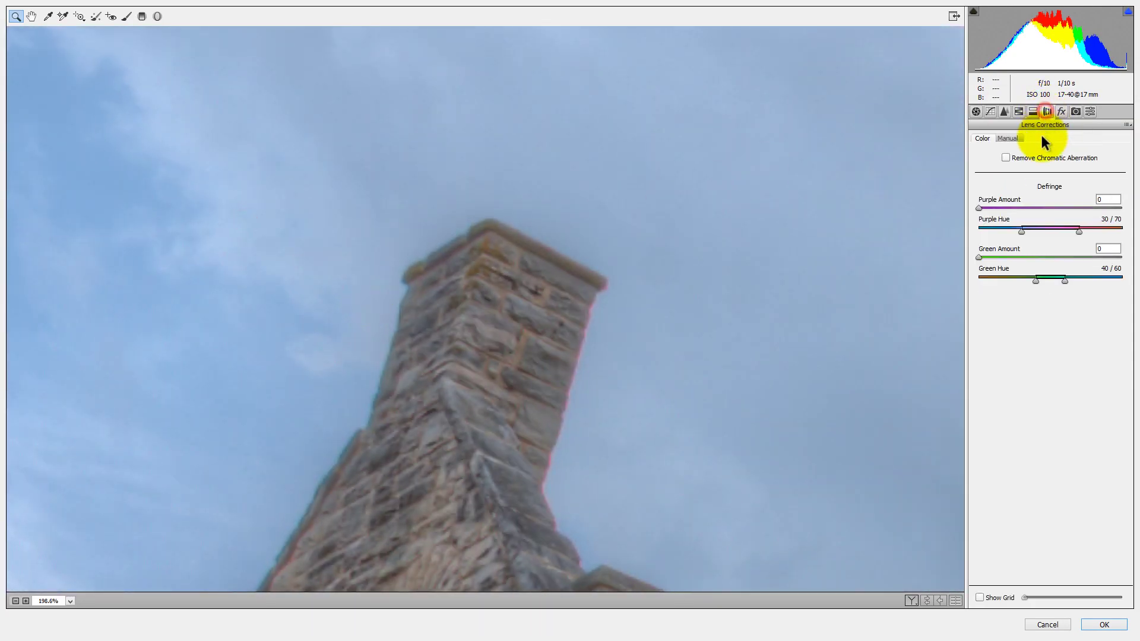
{"action": "left_click", "coordinate": [1022, 159]}
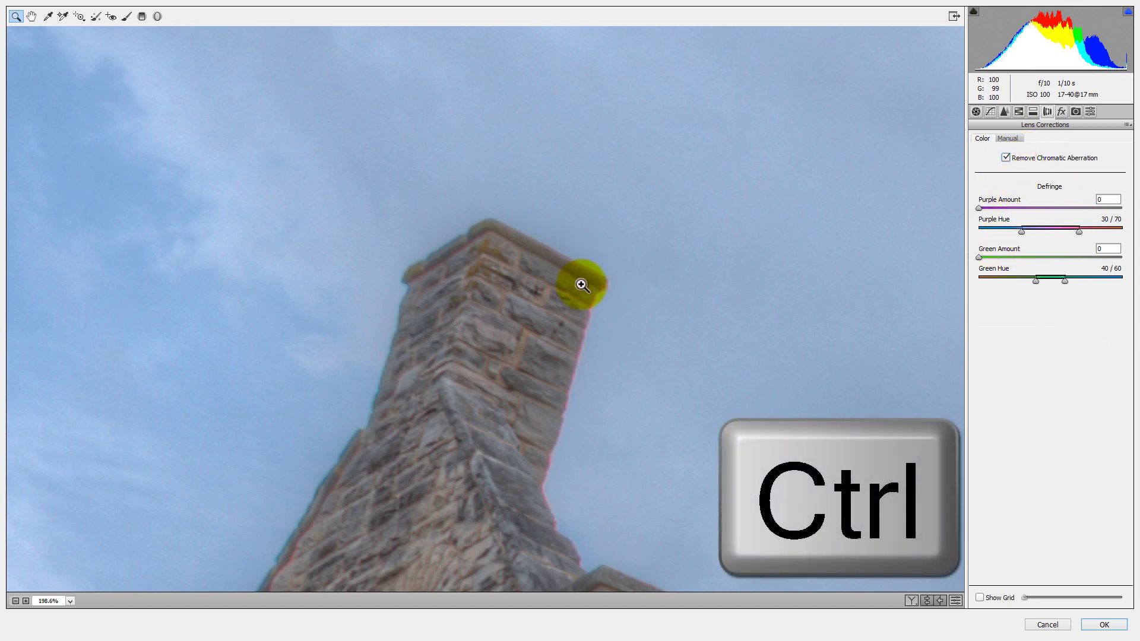
Sample tower-edge fringes for Purple Amount 2, Hue 39/65, and shift Green Hue to 36/80.
{"action": "left_click", "coordinate": [592, 305], "text": "ctrl"}
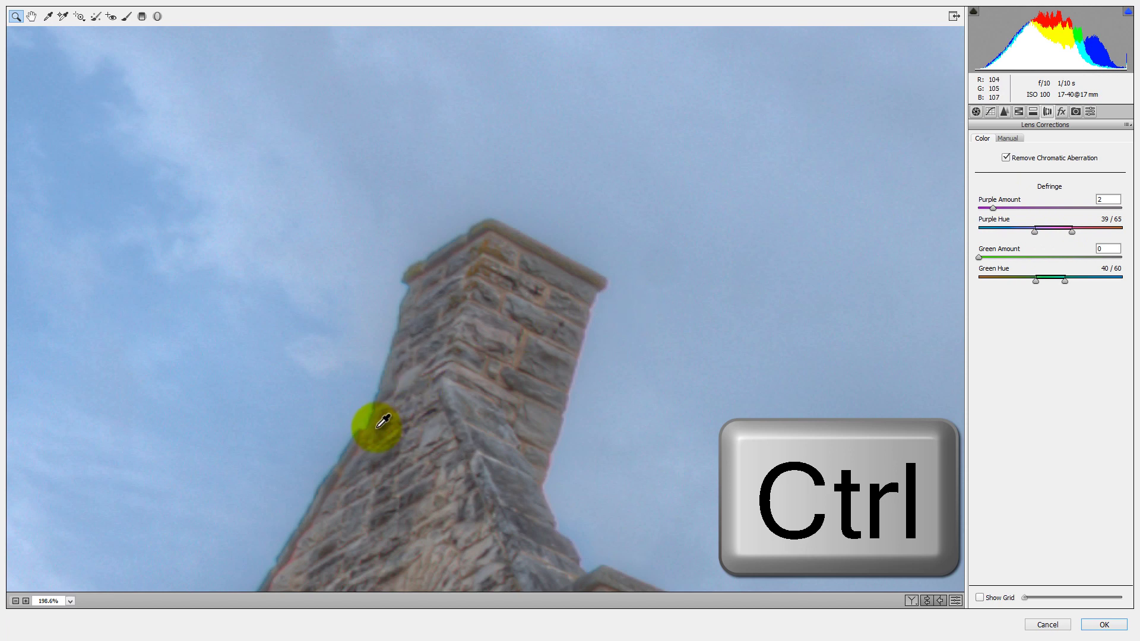
{"action": "left_click", "coordinate": [342, 452], "text": "ctrl"}
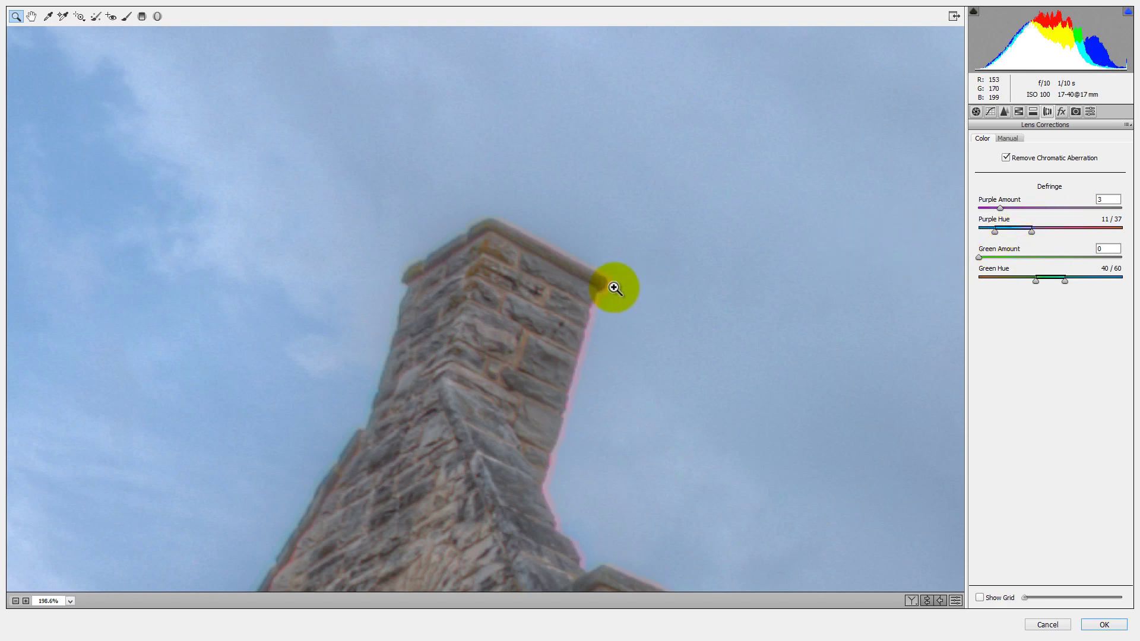
{"action": "left_click", "coordinate": [614, 335], "text": "ctrl"}
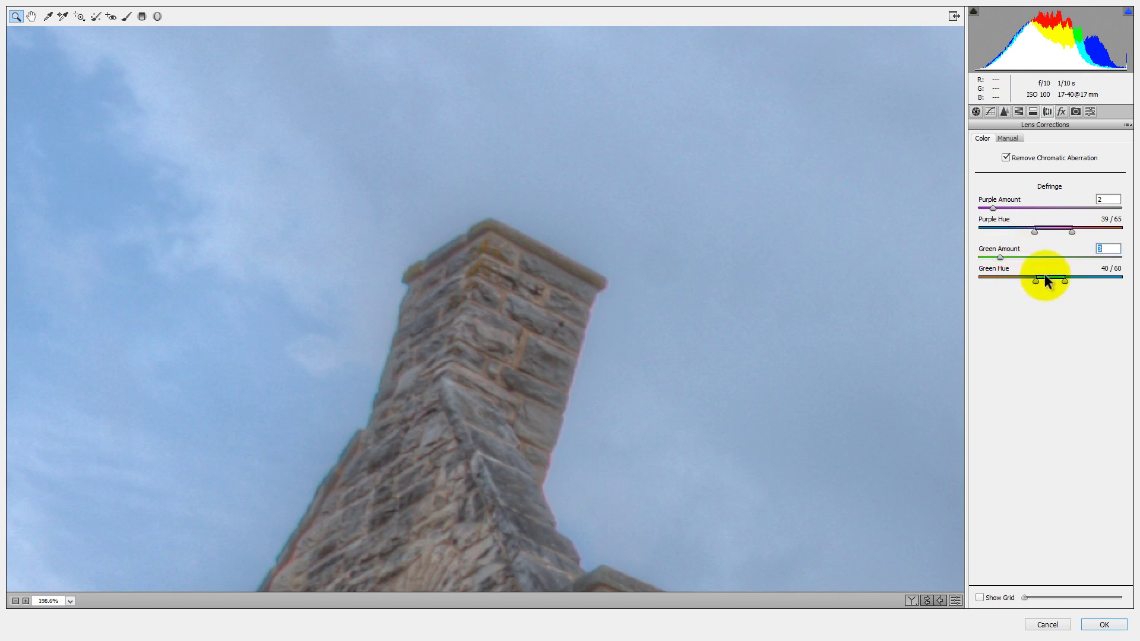
{"action": "mouse_move", "coordinate": [1071, 277]}
{"action": "left_mouse_down"}
{"action": "mouse_move", "coordinate": [1026, 281]}
{"action": "mouse_move", "coordinate": [1076, 276]}
{"action": "mouse_move", "coordinate": [1057, 279]}
{"action": "left_mouse_up"}
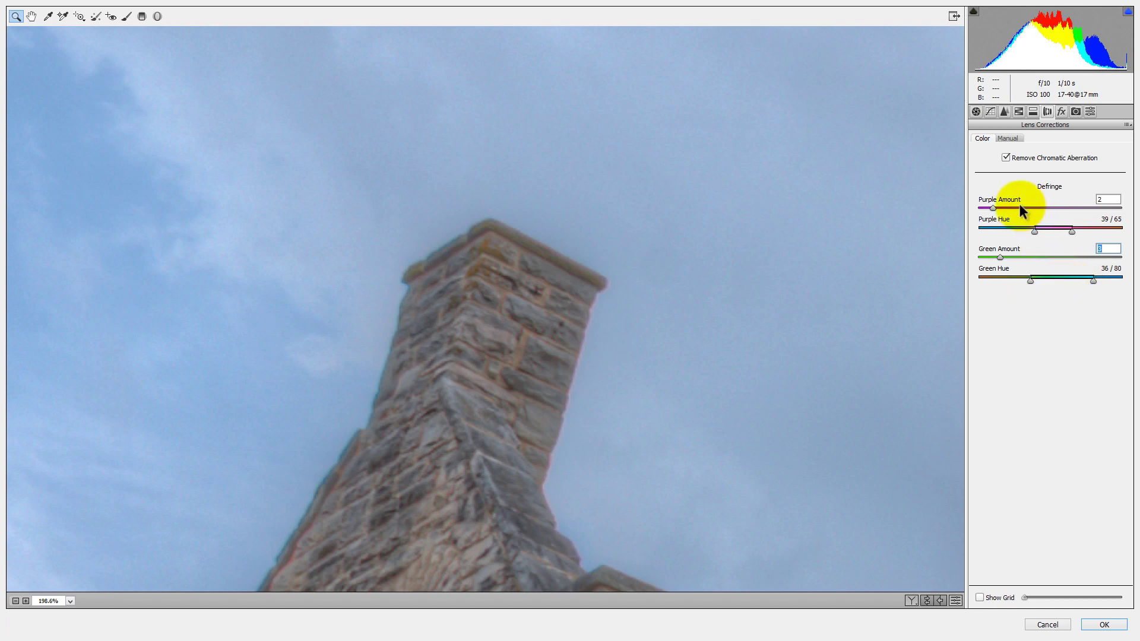
Fit the whole ruin photo in the preview to review the defringing.
{"action": "right_click", "coordinate": [537, 292]}
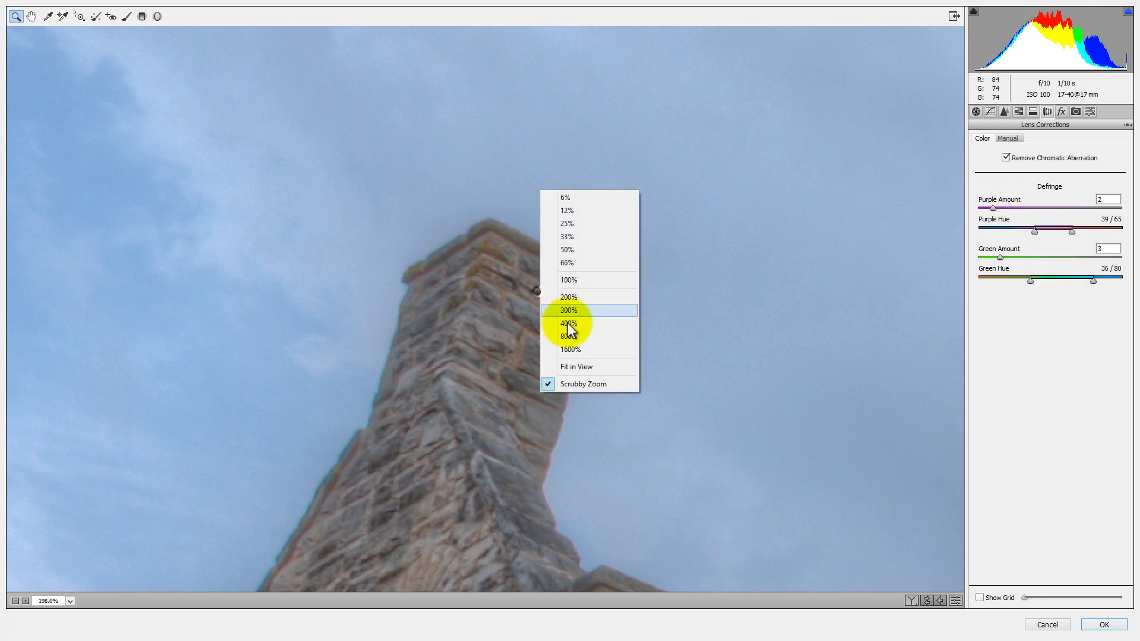
{"action": "left_click", "coordinate": [586, 367]}
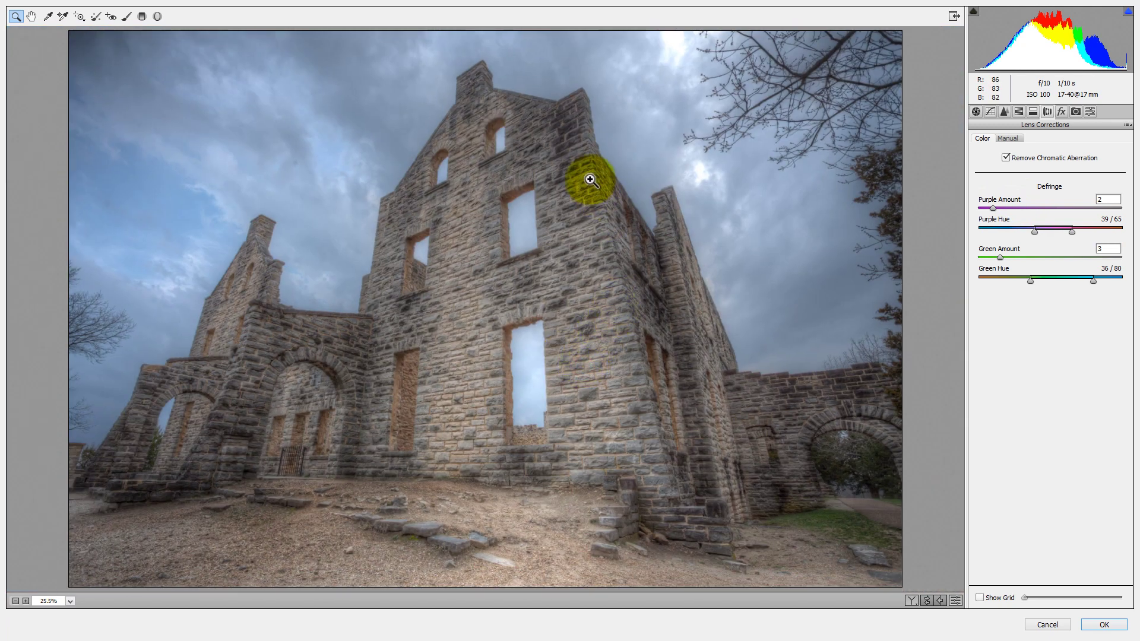